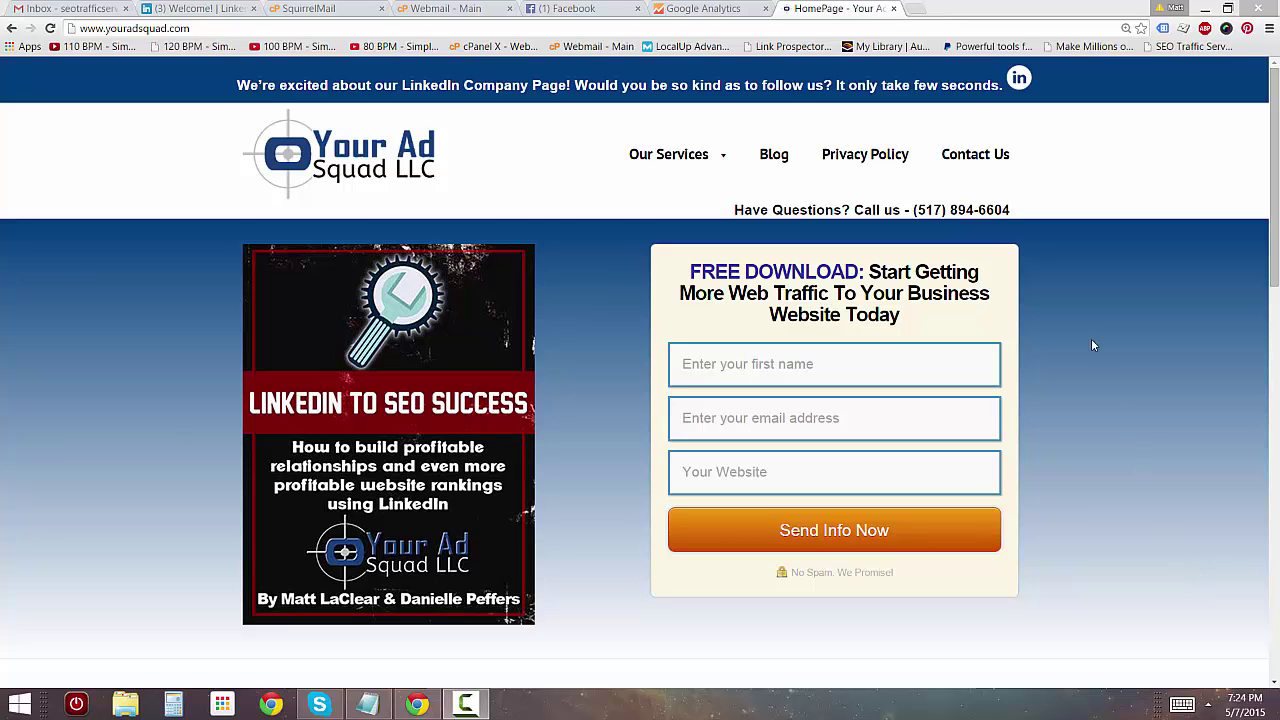
# Switch to Google Analytics and create a website reporting view named "Test View" for Mason Computer Repair with the United States (GMT-05:00) Eastern Time zone.
pyautogui.click(716, 10)
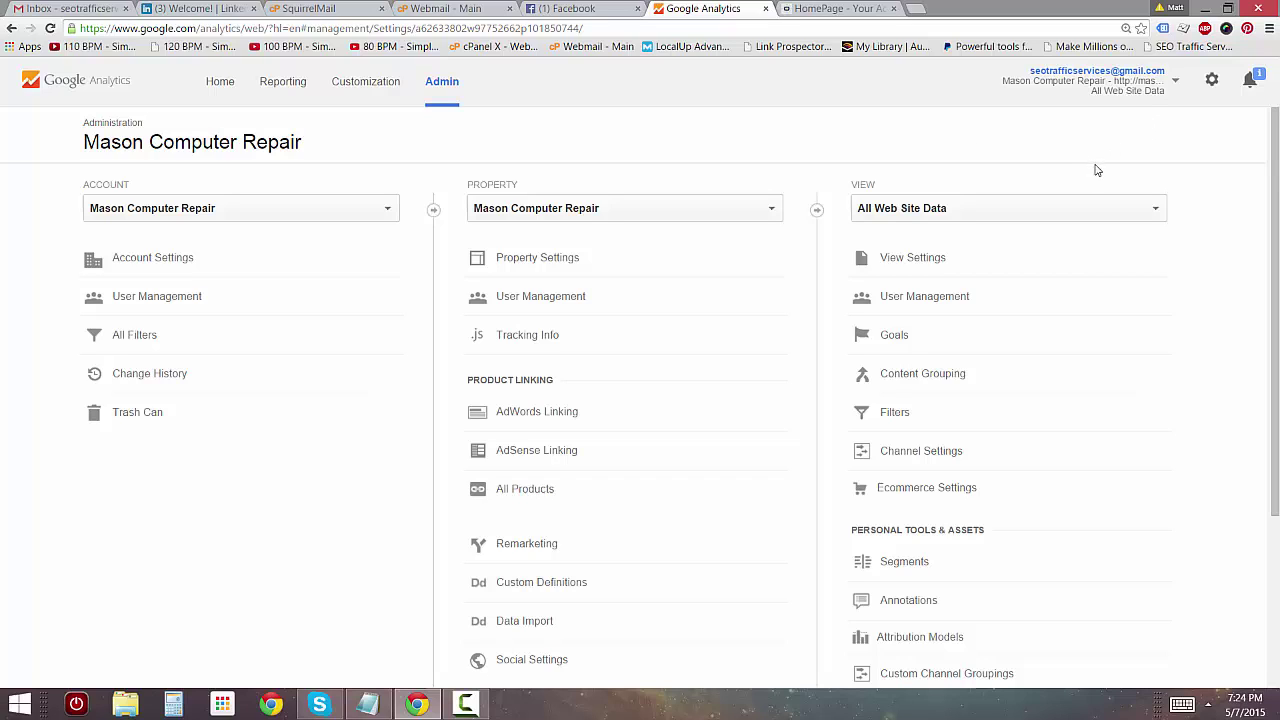
pyautogui.click(1155, 212)
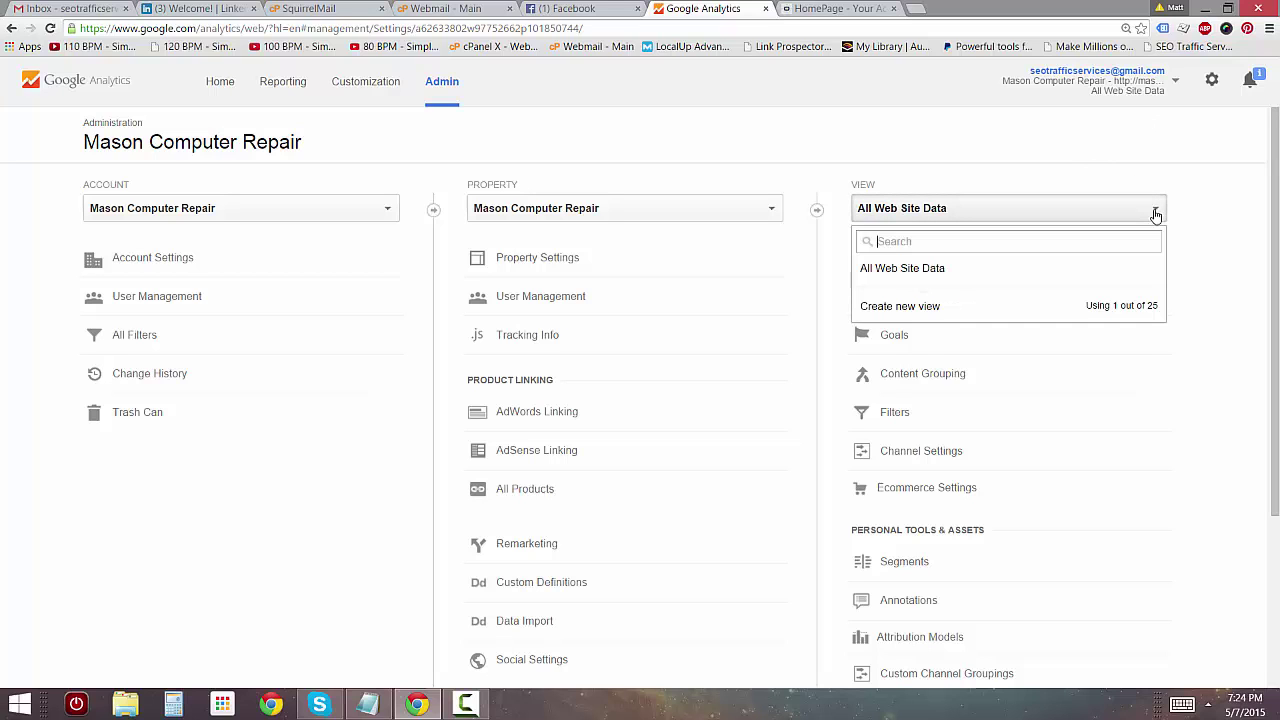
pyautogui.click(924, 310)
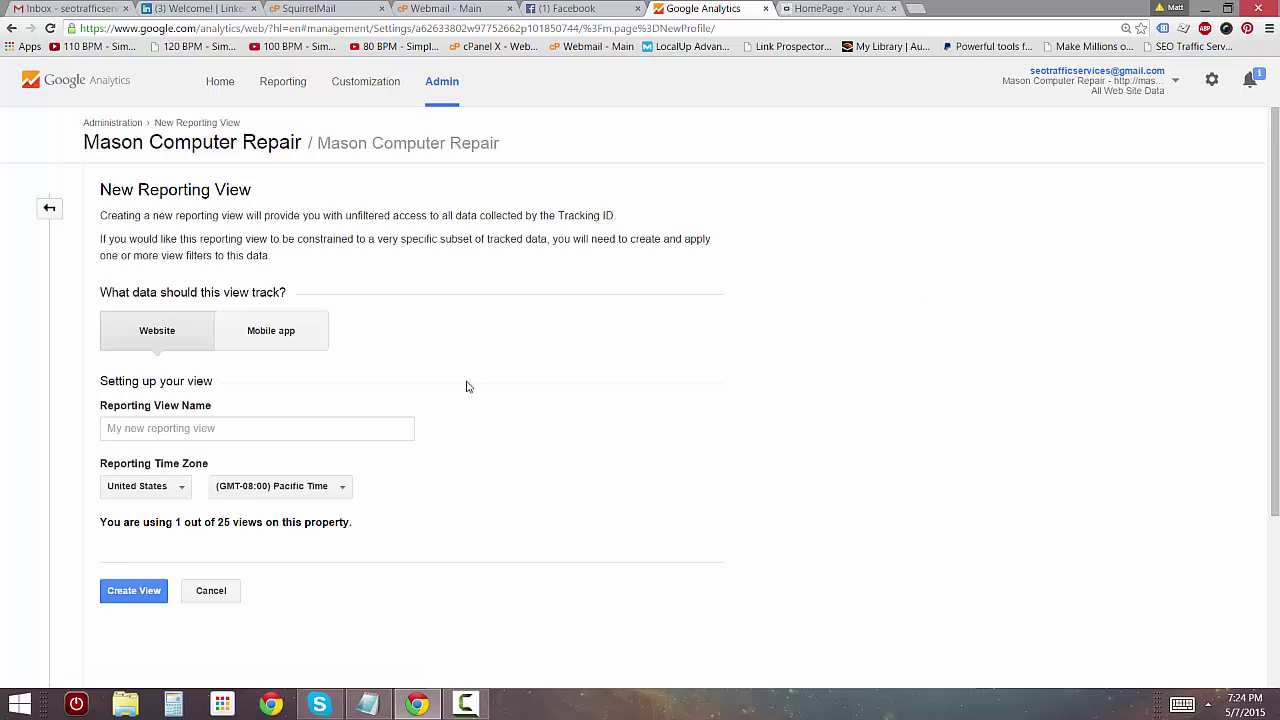
pyautogui.scroll(-2, 250, 390)
pyautogui.click(185, 299)
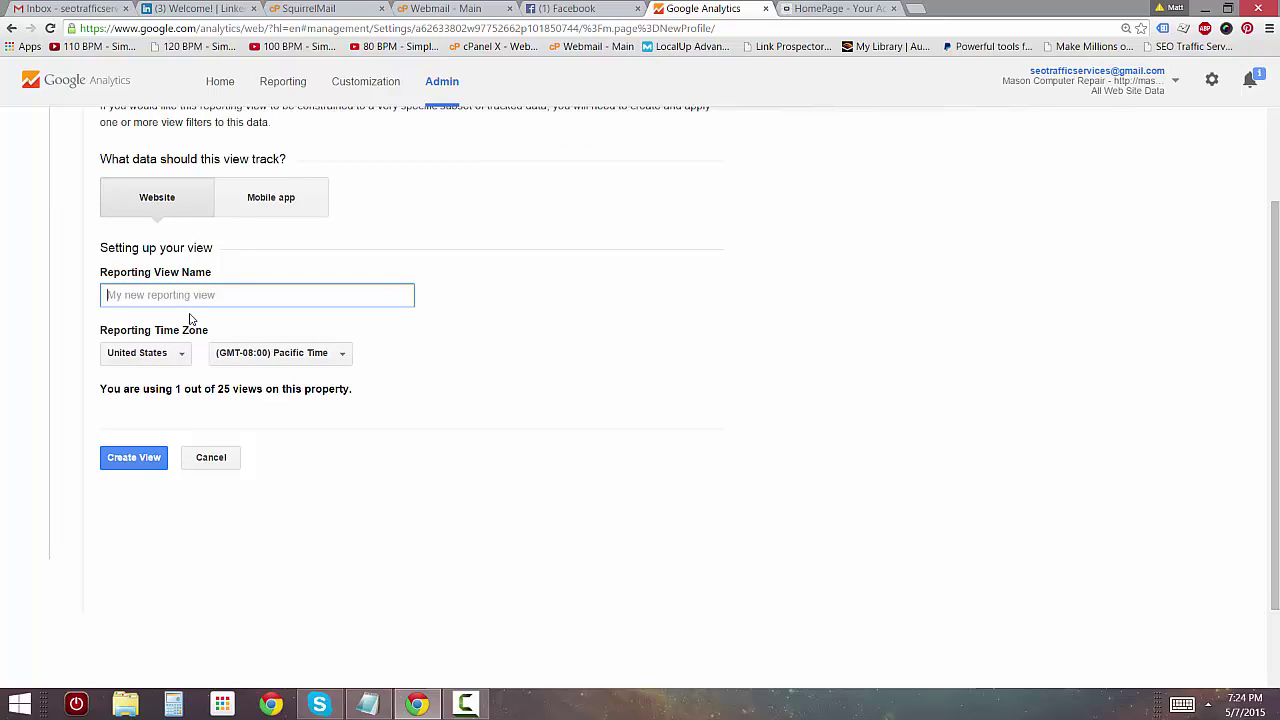
pyautogui.write('Test')
pyautogui.click(273, 352)
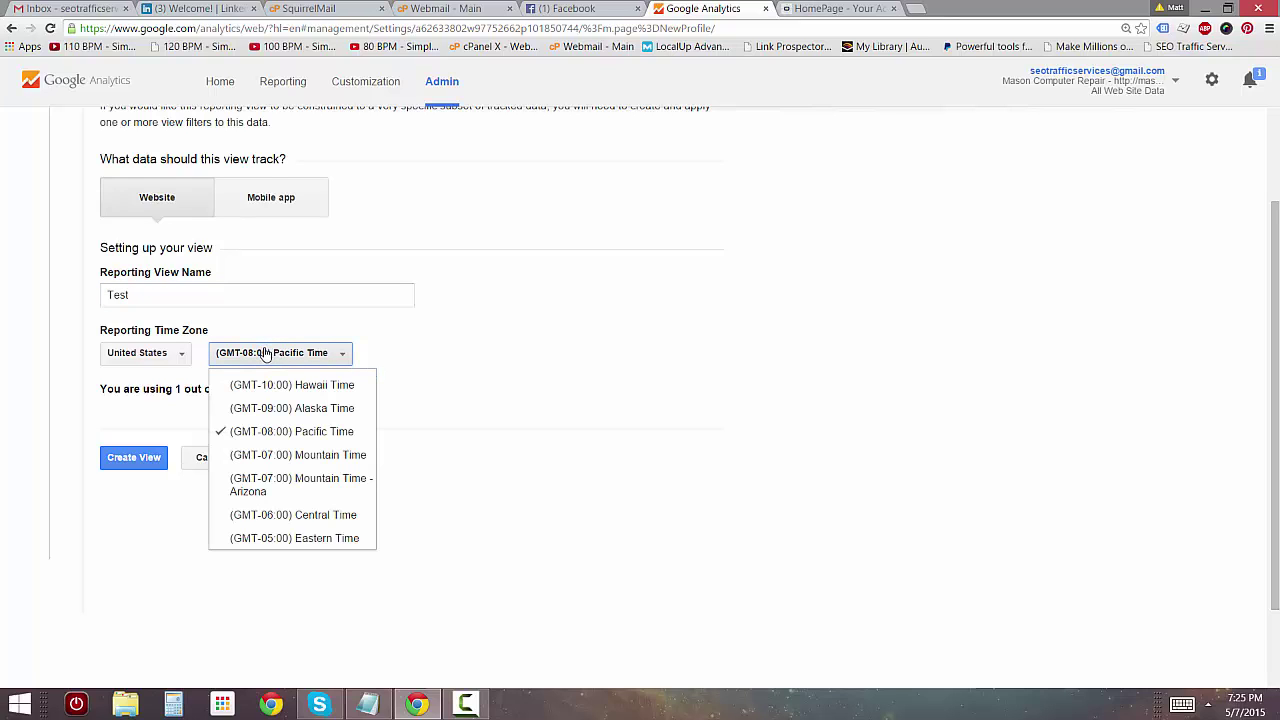
pyautogui.click(280, 540)
pyautogui.click(201, 295)
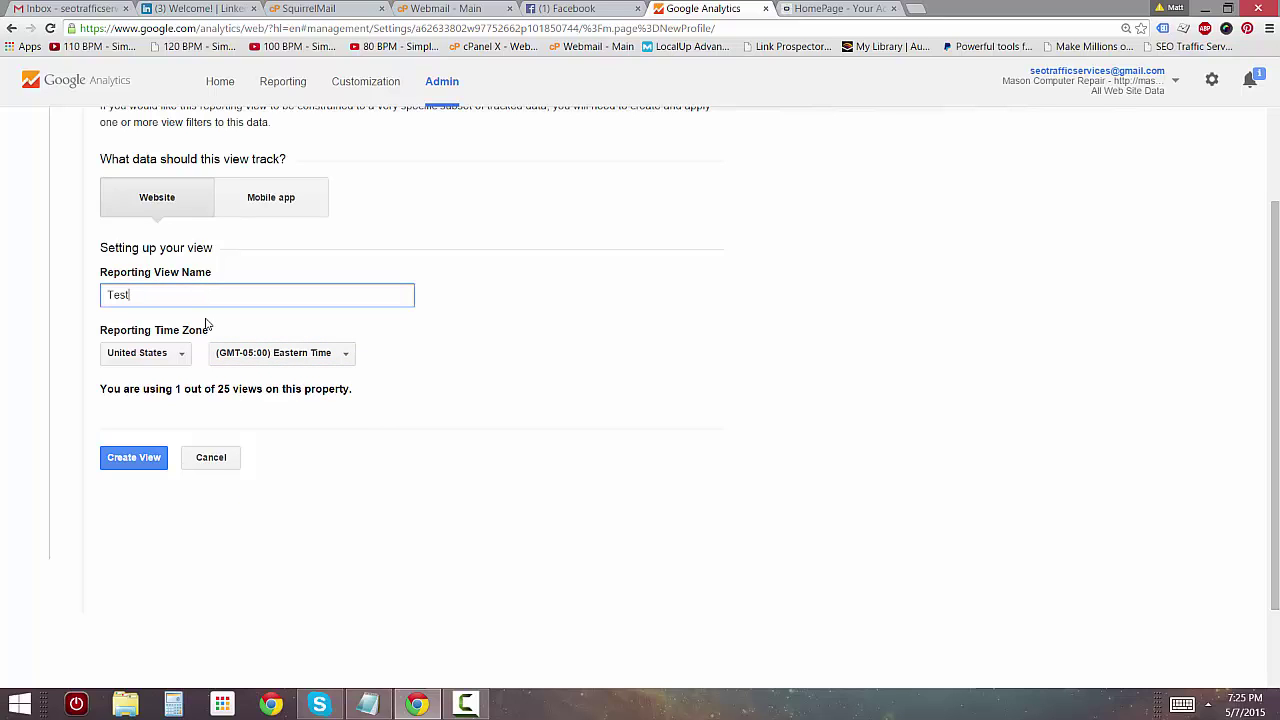
pyautogui.write('View')
pyautogui.click(168, 200)
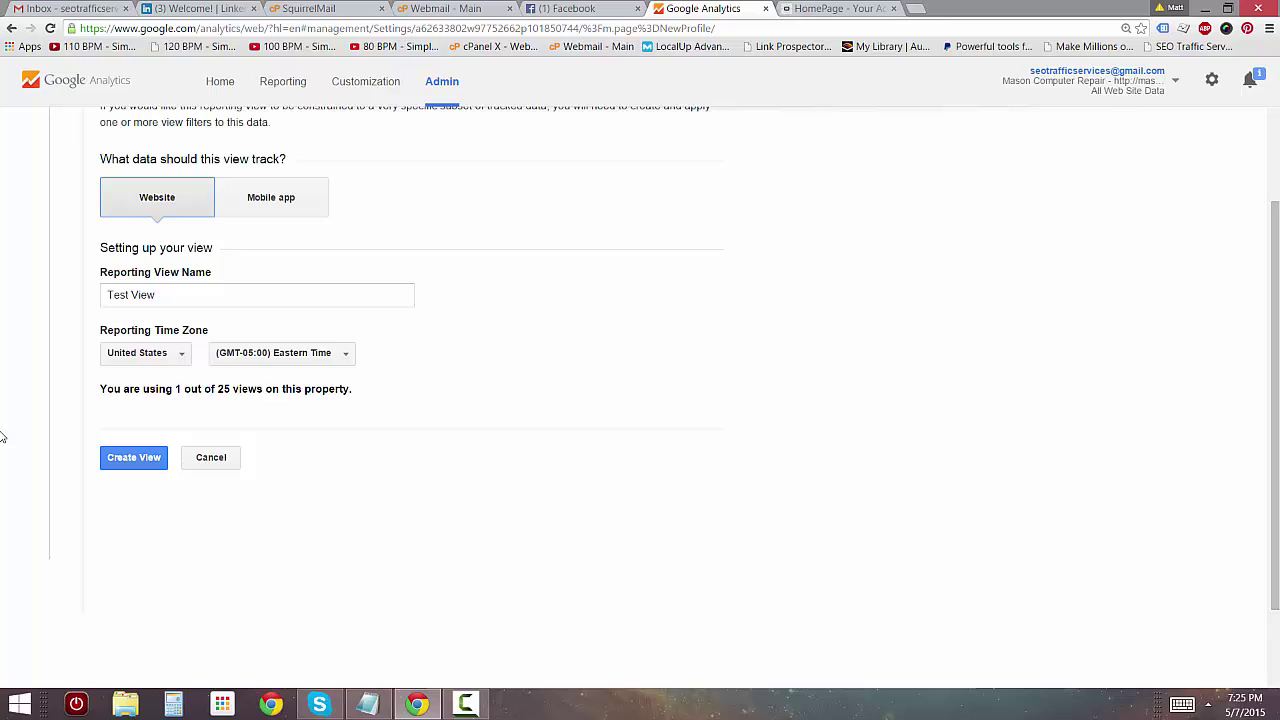
pyautogui.click(120, 460)
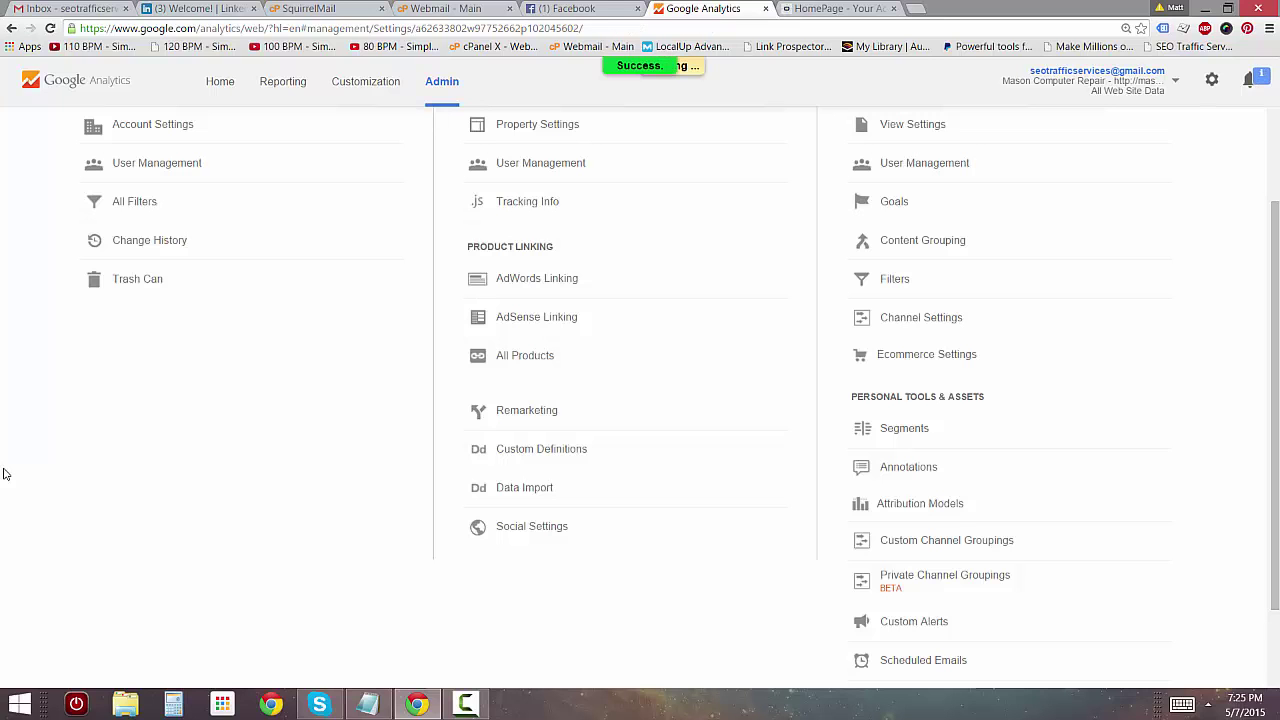
# Create another website reporting view named "Unfiltered Master View" with the (GMT-05:00) Eastern Time zone.
pyautogui.scroll(2, 1074, 317)
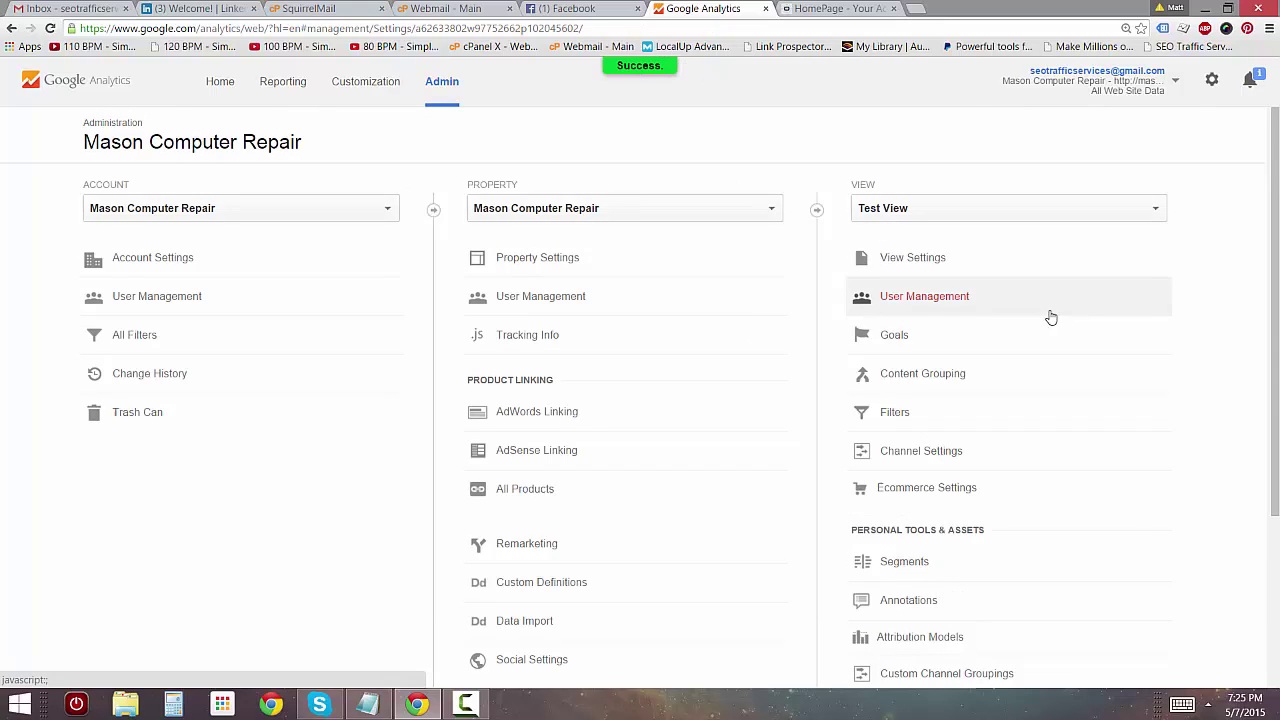
pyautogui.click(1115, 212)
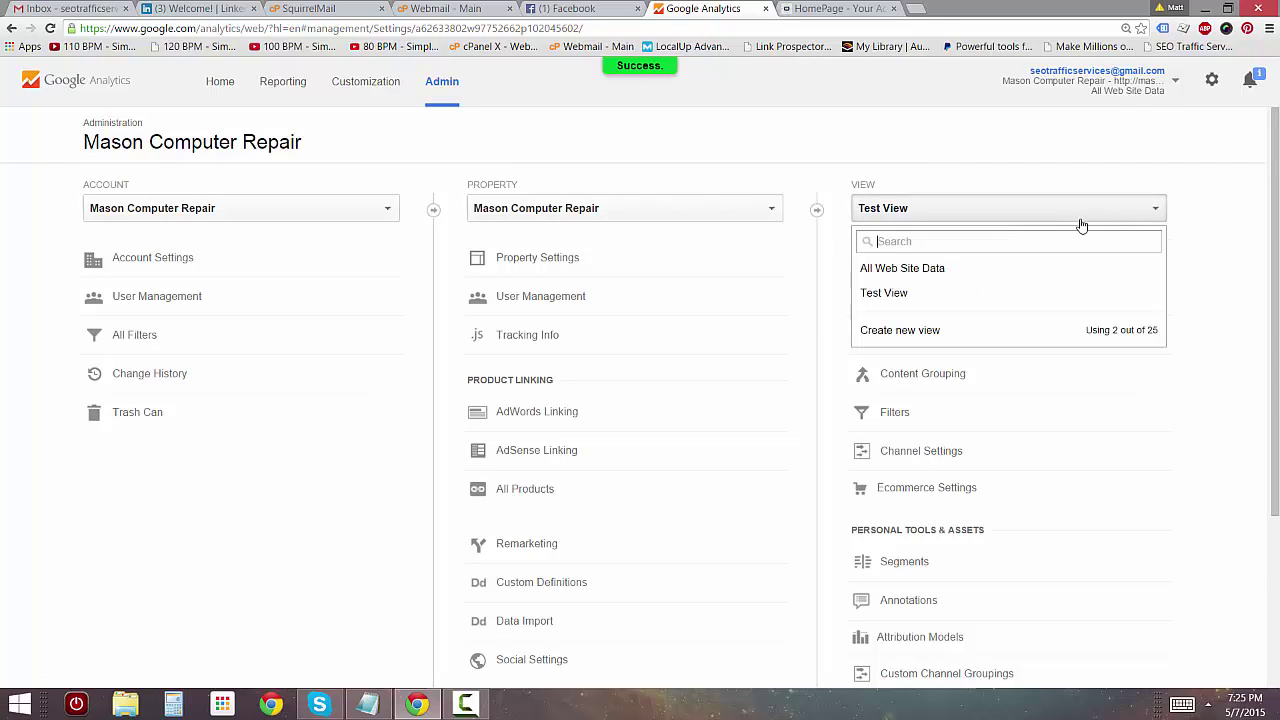
pyautogui.click(913, 334)
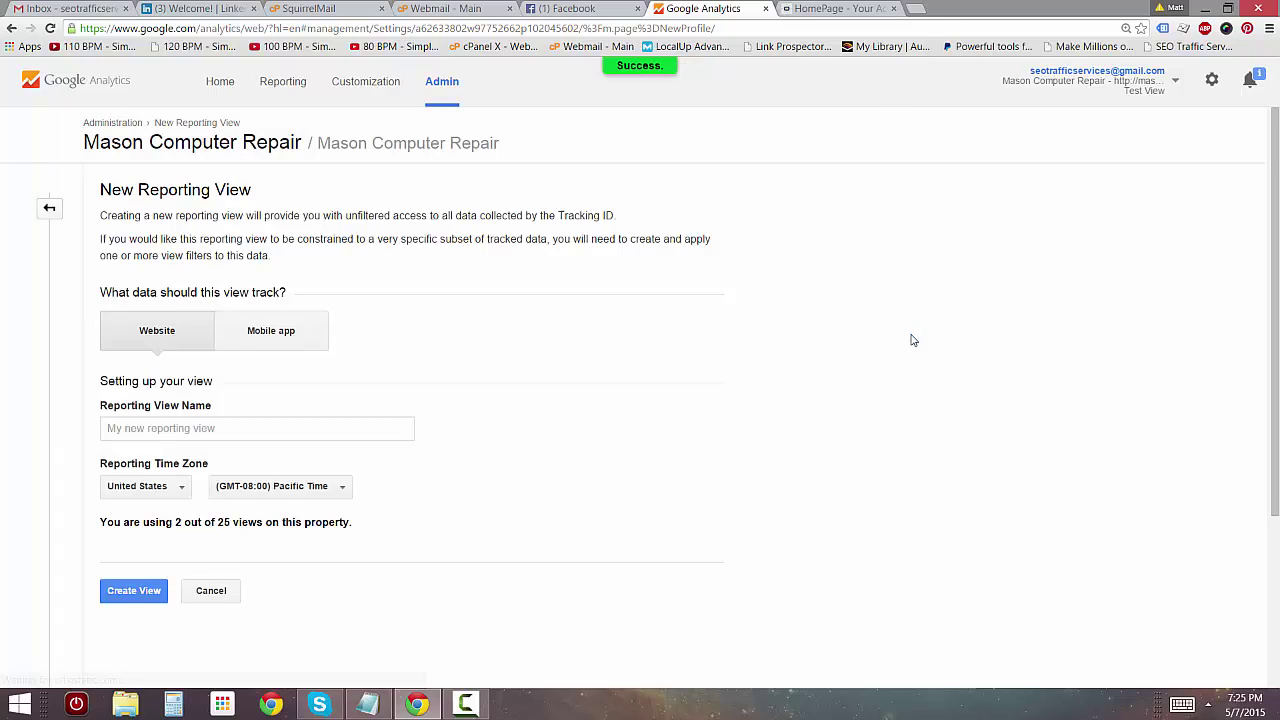
pyautogui.click(284, 420)
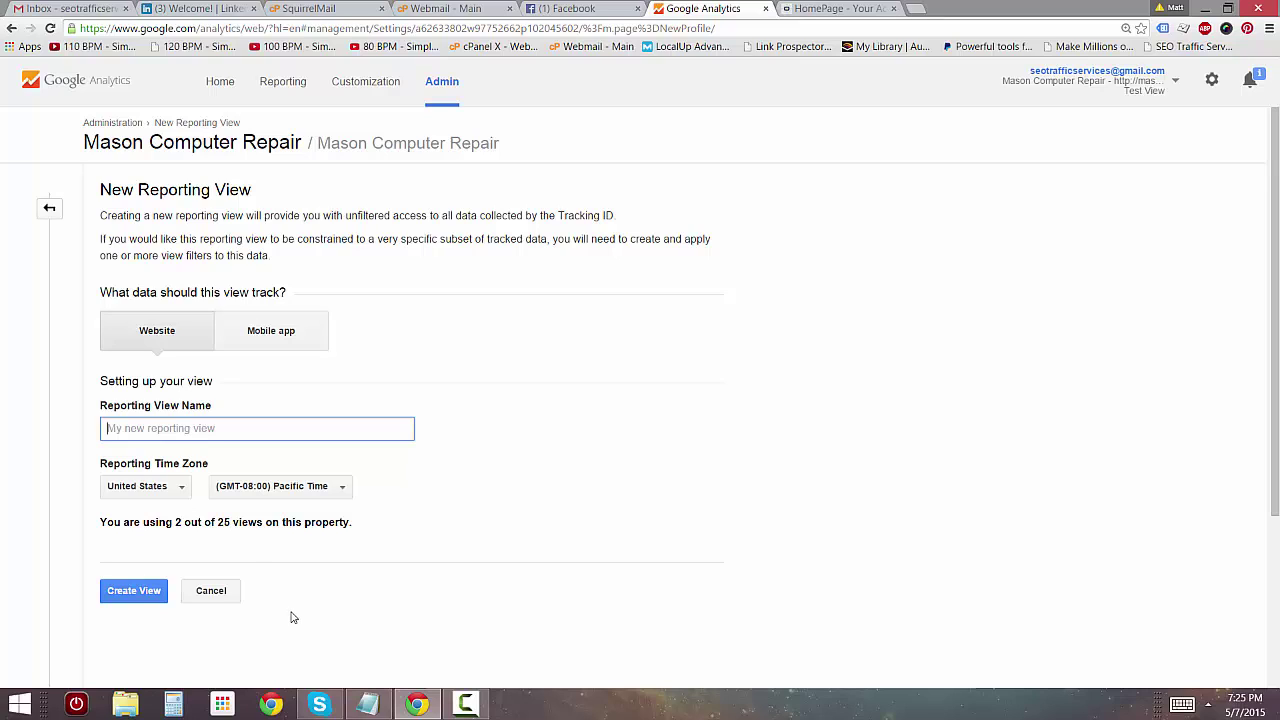
pyautogui.write('Unfiltered Master View')
pyautogui.click(278, 492)
pyautogui.click(302, 672)
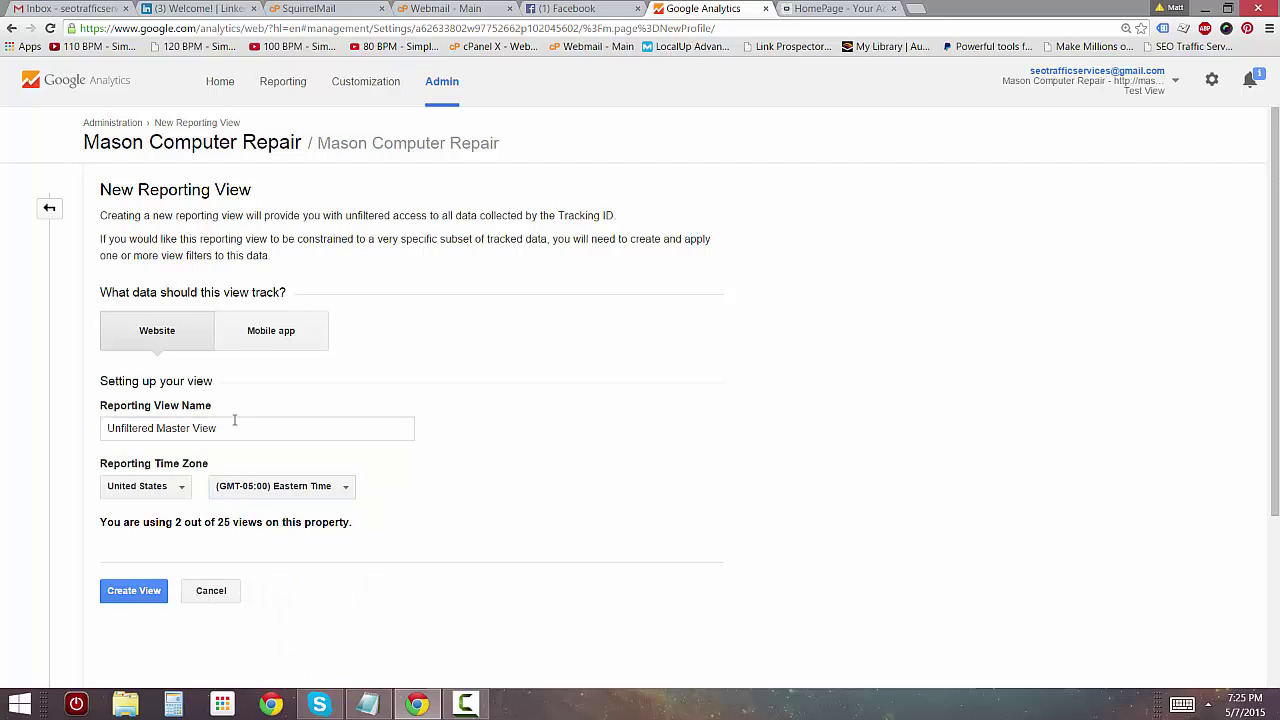
pyautogui.click(166, 331)
pyautogui.click(134, 596)
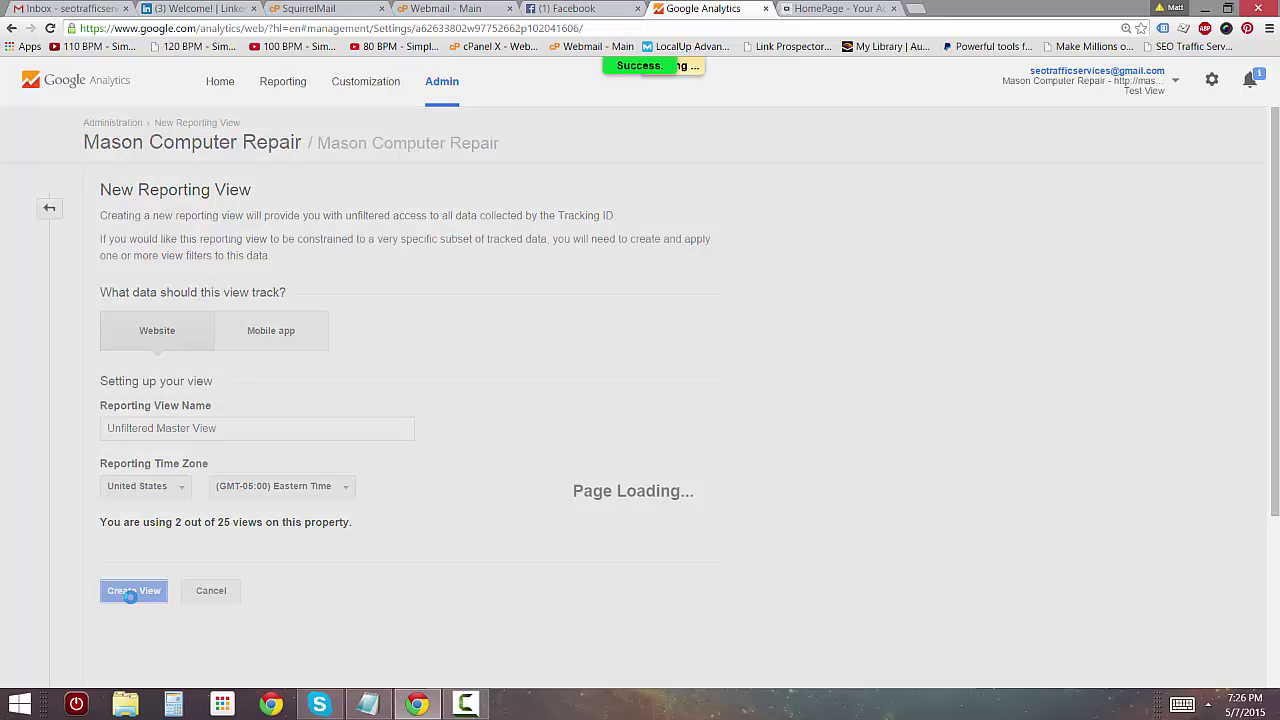
# Create a third reporting view named "Filtered Master (Use This View Please)" with the (GMT-05:00) Eastern Time zone.
pyautogui.scroll(-1, 177, 440)
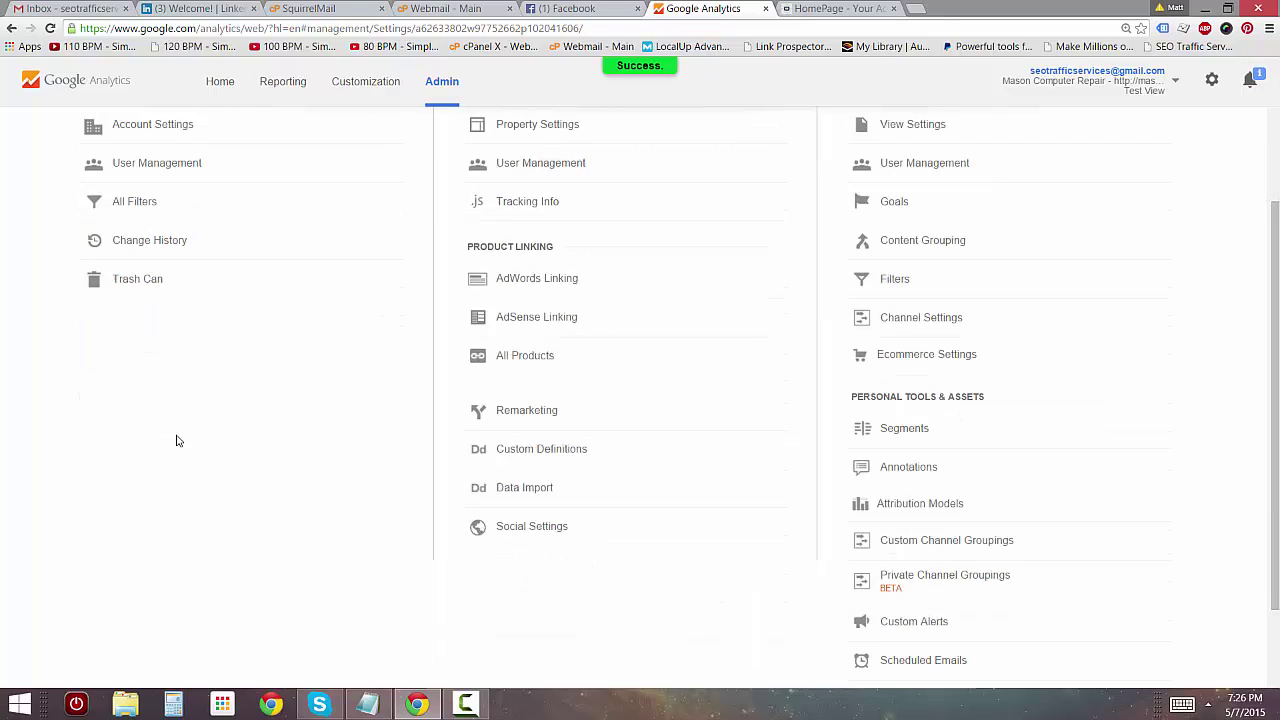
pyautogui.scroll(1, 200, 474)
pyautogui.click(1102, 208)
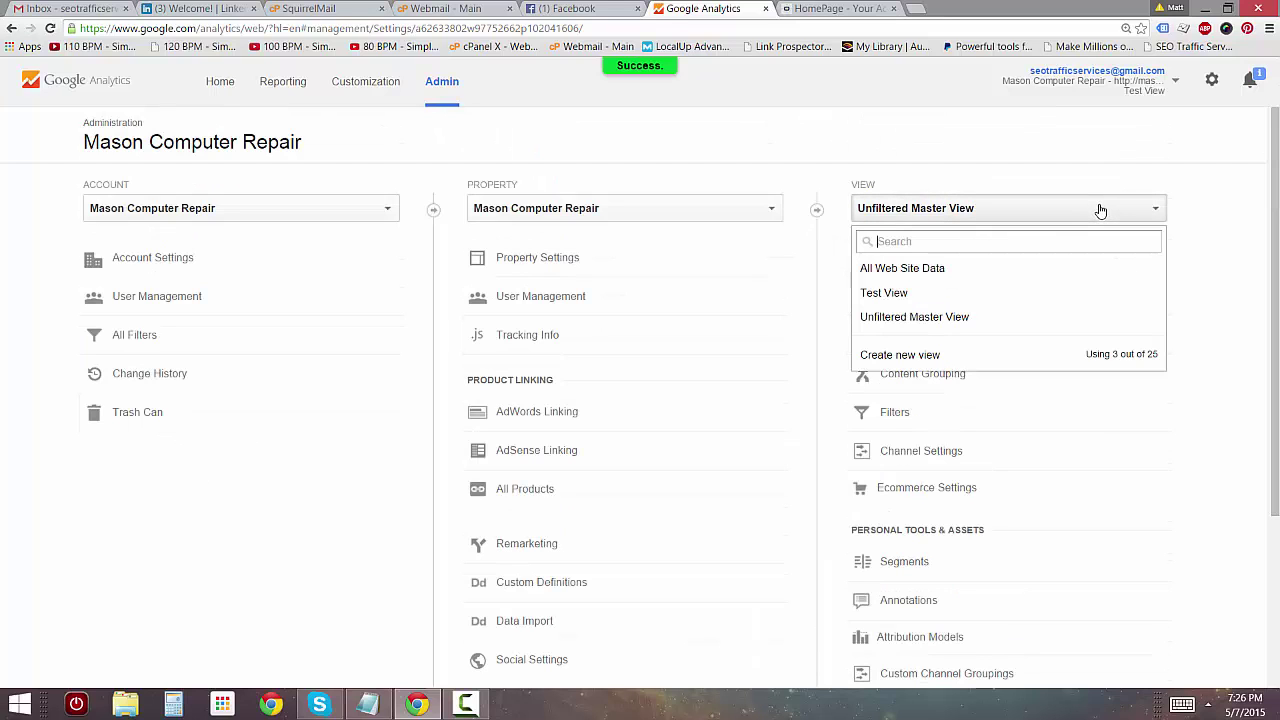
pyautogui.click(918, 356)
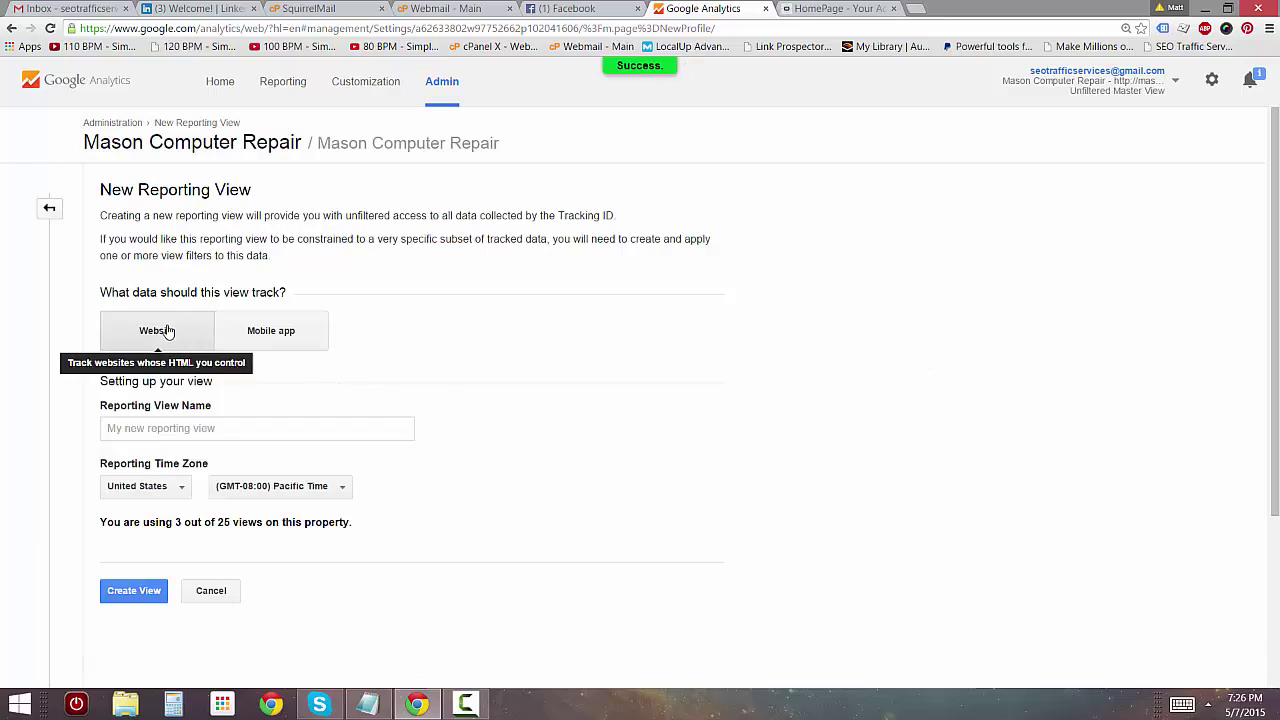
pyautogui.click(300, 486)
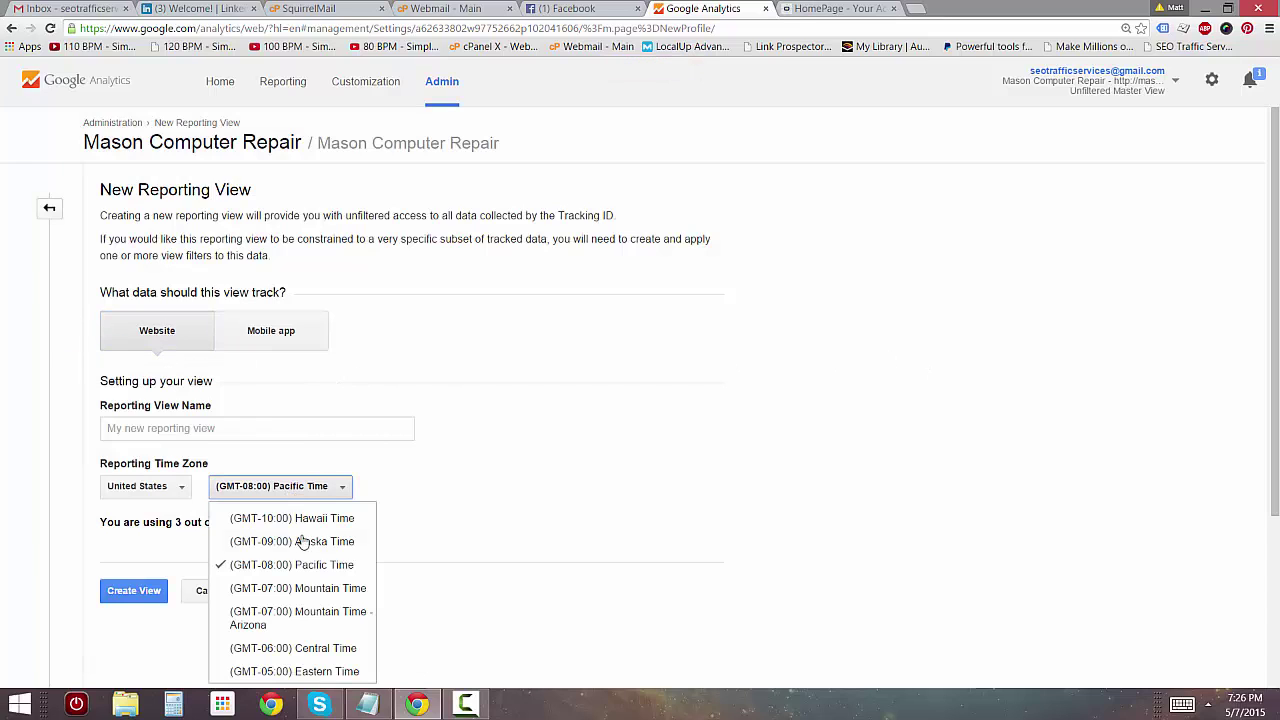
pyautogui.click(300, 678)
pyautogui.click(200, 428)
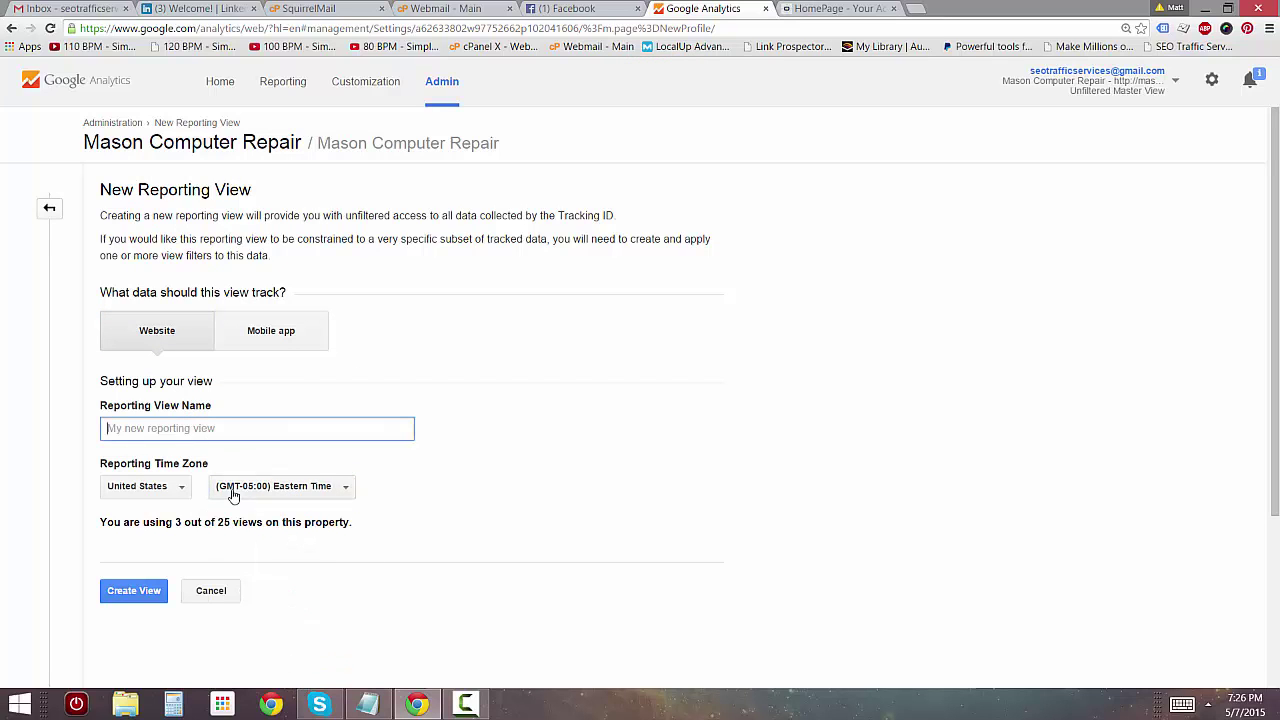
pyautogui.write('Filtered Master')
pyautogui.write('(Use This View Please')
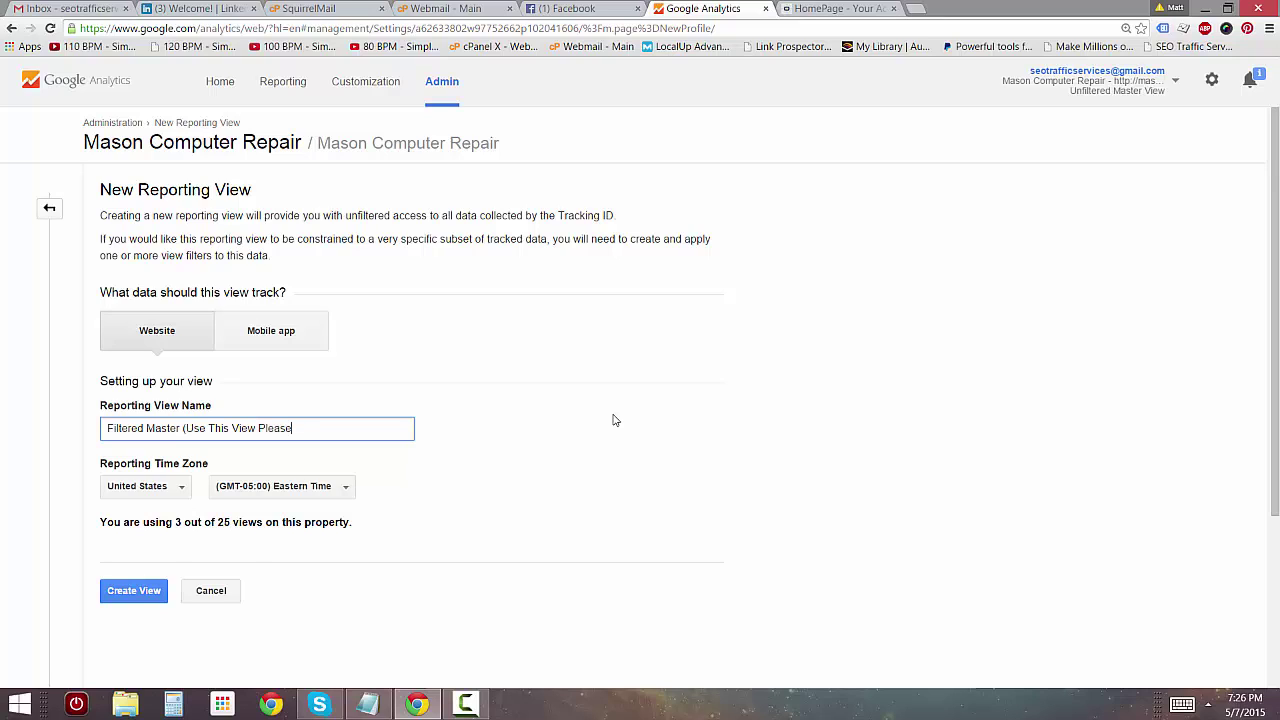
pyautogui.write(')')
pyautogui.click(134, 591)
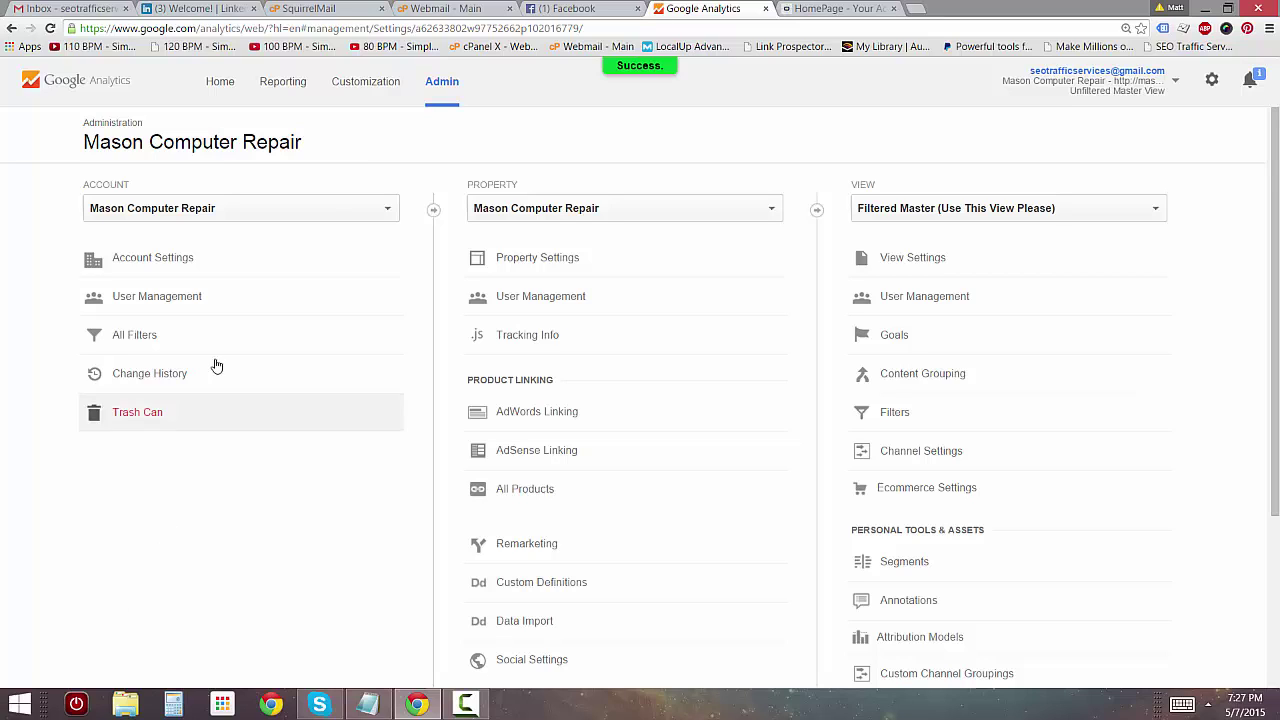
# Open the audience overview report for the filtered master view and switch to the Your Ad Squad homepage.
pyautogui.click(284, 84)
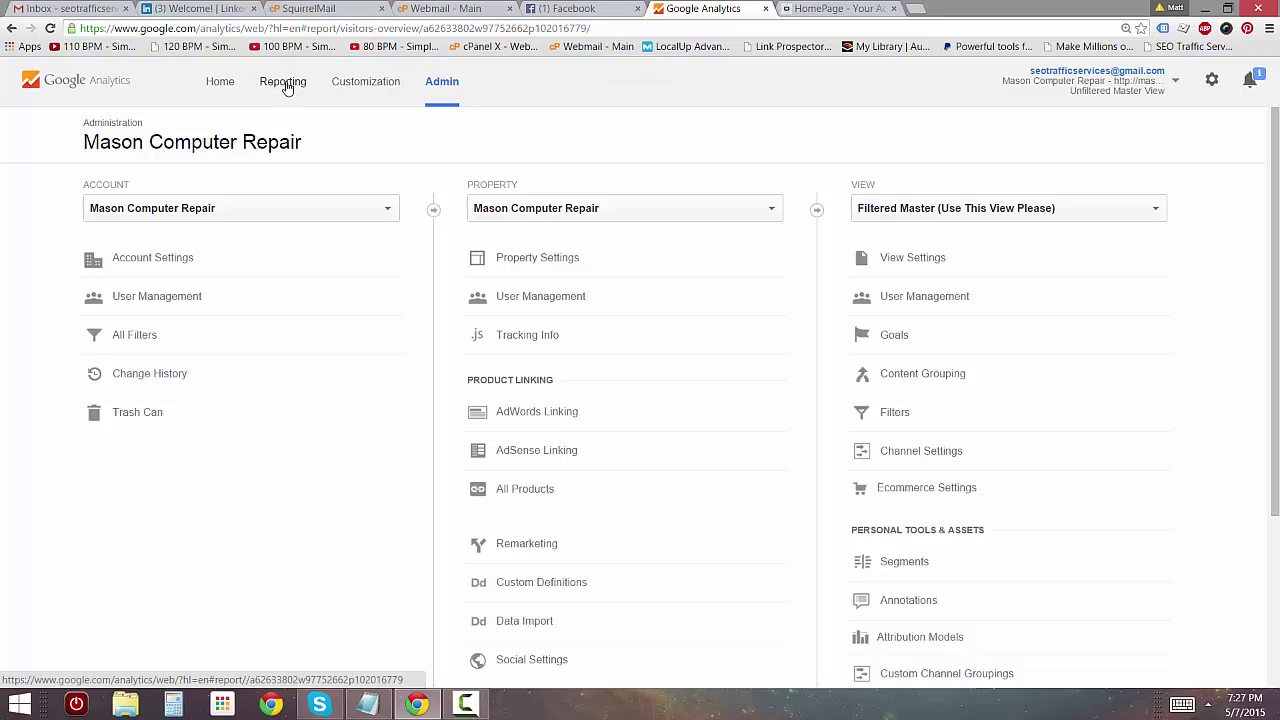
pyautogui.hotkey('ctrl', 'Tab')
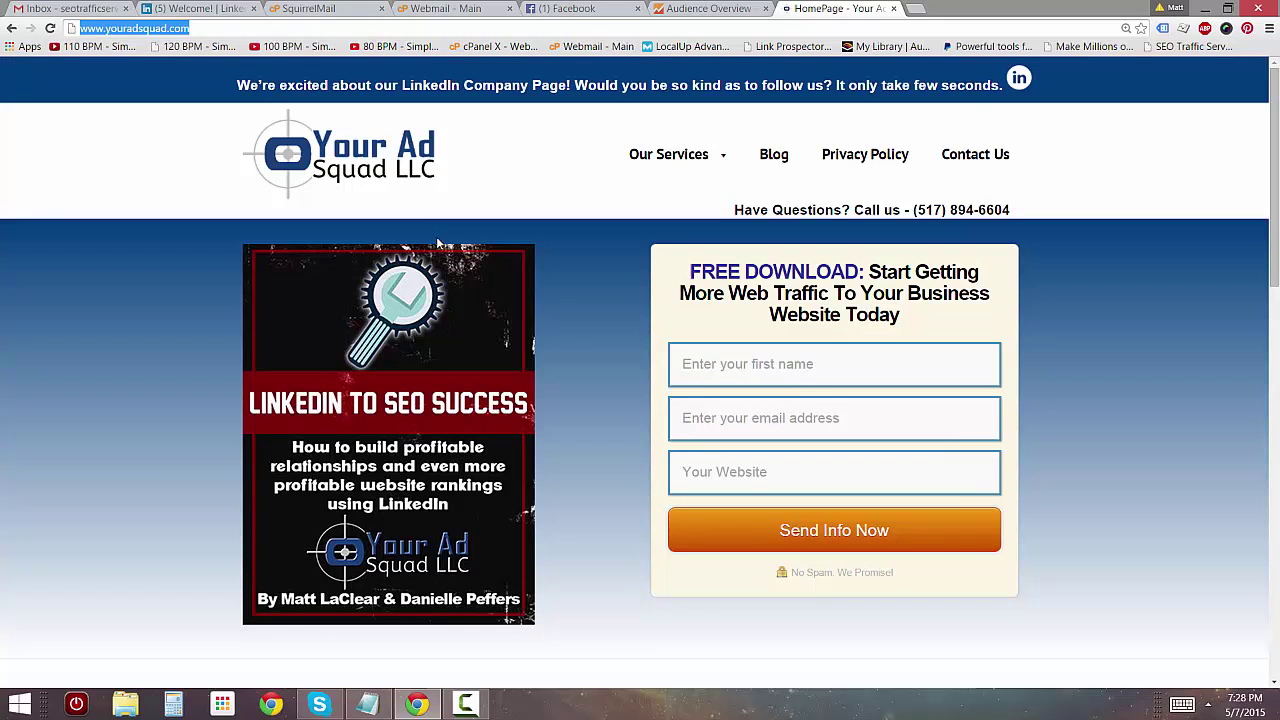